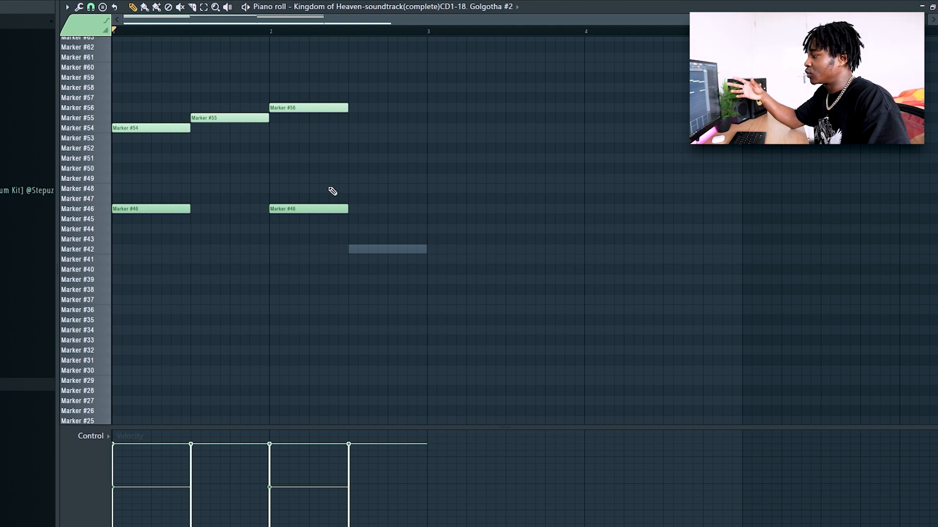
# Step: Examine the sliced marker notes in the Golgotha #2 piano roll, from the low markers up to Marker #71, and audition the pattern
pyautogui.scroll(5, 408, 135)
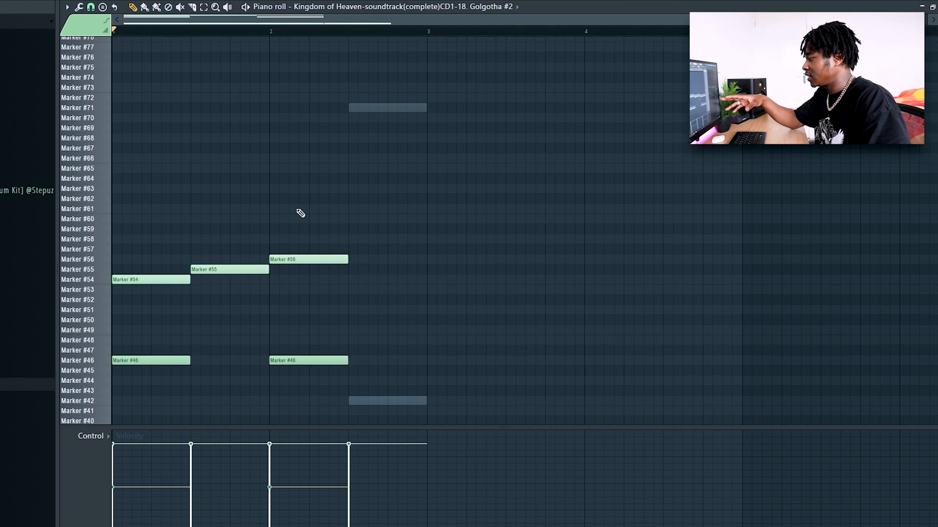
pyautogui.scroll(-5, 300, 211)
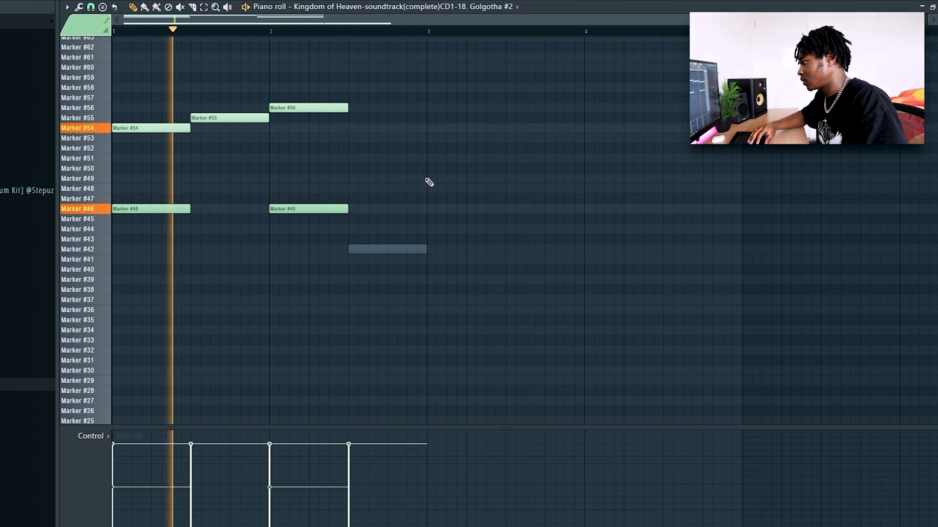
pyautogui.scroll(2, 476, 192)
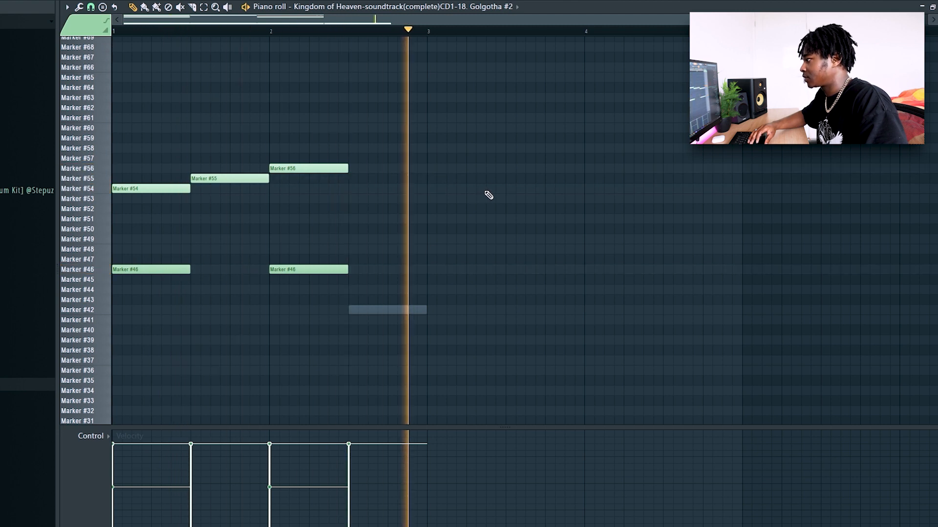
pyautogui.scroll(-10, 155, 196)
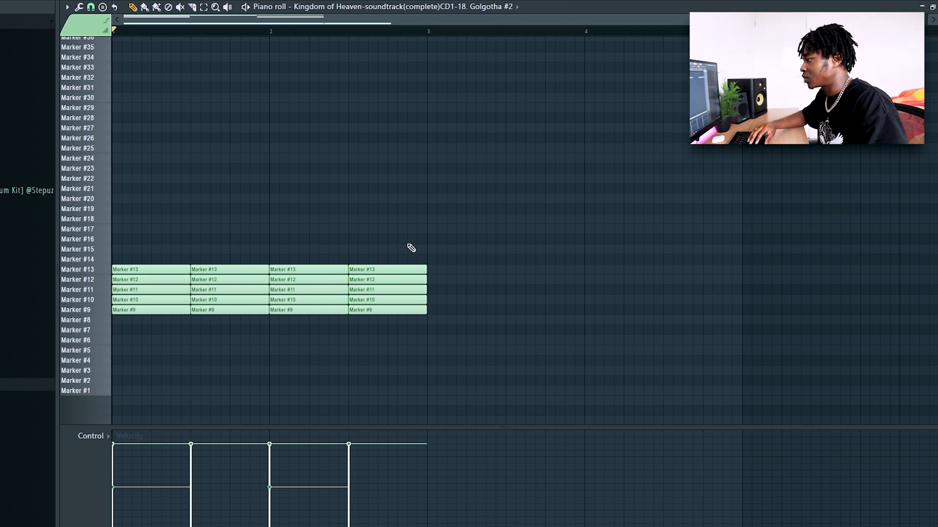
pyautogui.scroll(9, 391, 235)
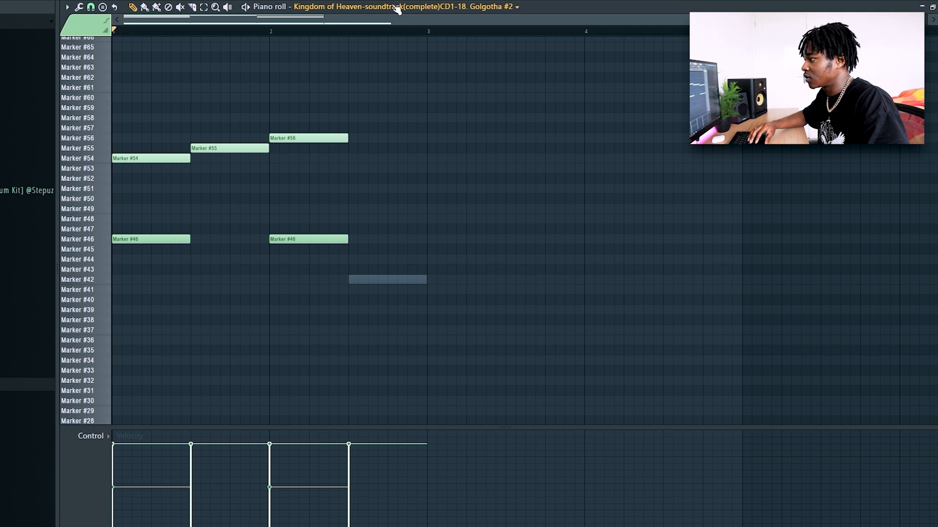
pyautogui.scroll(1, 416, 251)
pyautogui.scroll(-3, 469, 209)
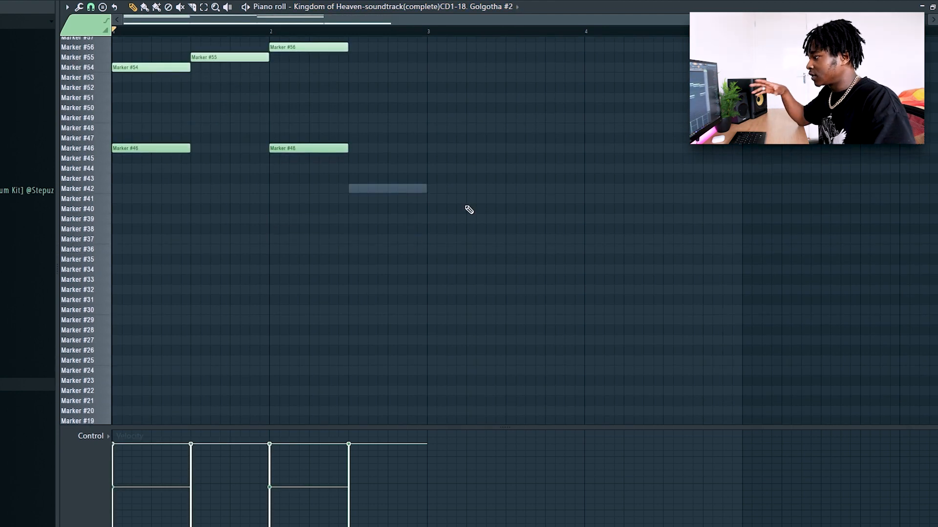
pyautogui.scroll(5, 441, 215)
pyautogui.press('space')
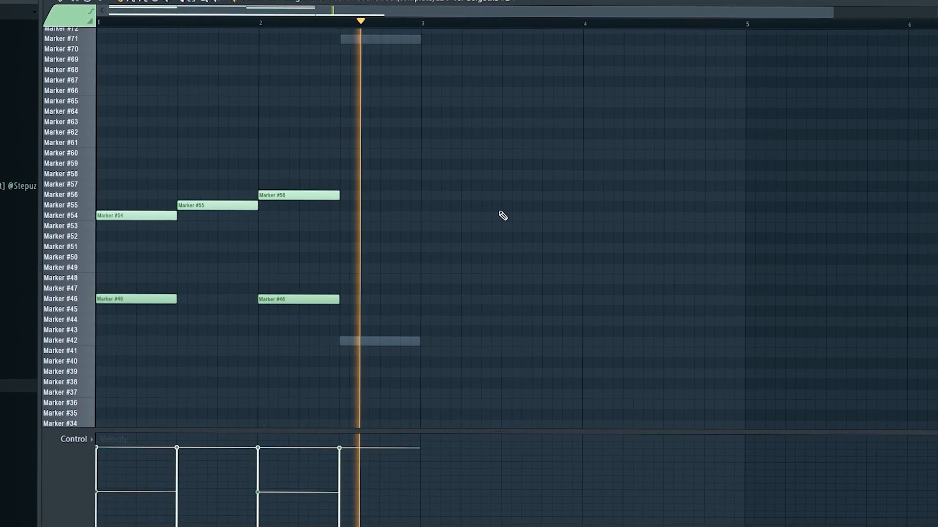
pyautogui.scroll(3, 508, 217)
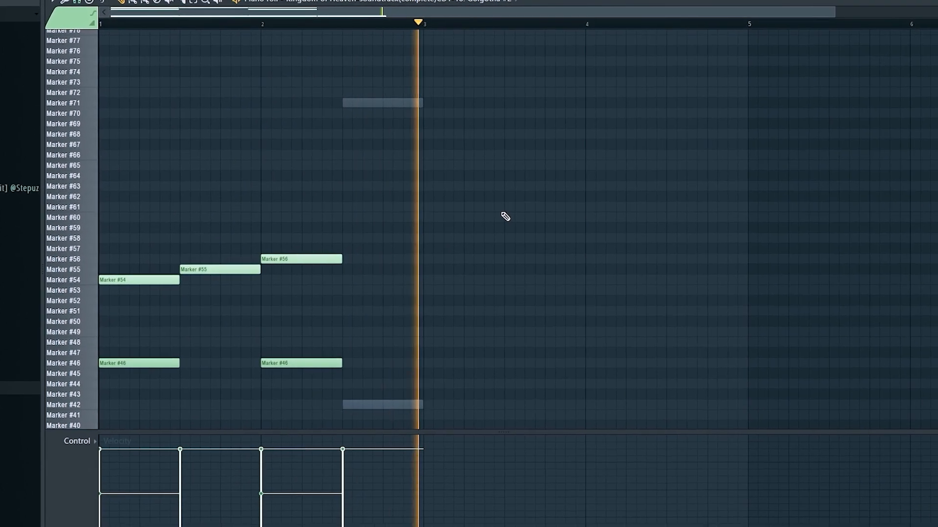
pyautogui.press('space')
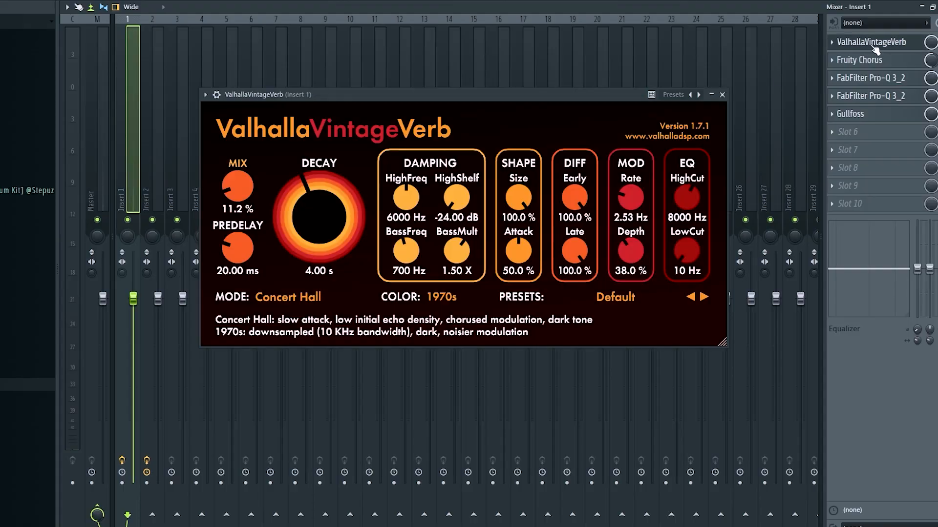
# Step: Review the Insert 1 effects chain: ValhallaVintageVerb, Fruity Chorus, both FabFilter Pro-Q 3 equalizers and Gullfoss
pyautogui.moveTo(453, 97); pyautogui.dragTo(461, 132)
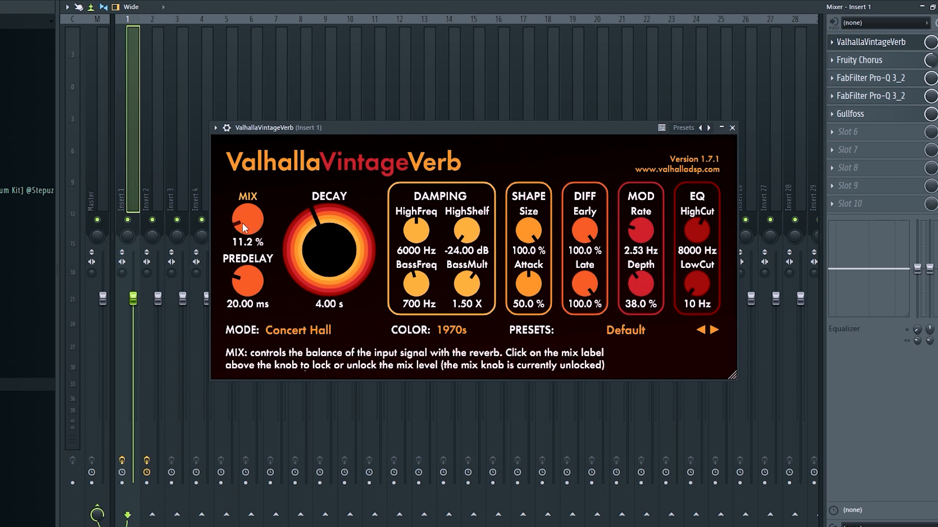
pyautogui.click(731, 127)
pyautogui.click(881, 60)
pyautogui.moveTo(390, 155); pyautogui.dragTo(511, 165)
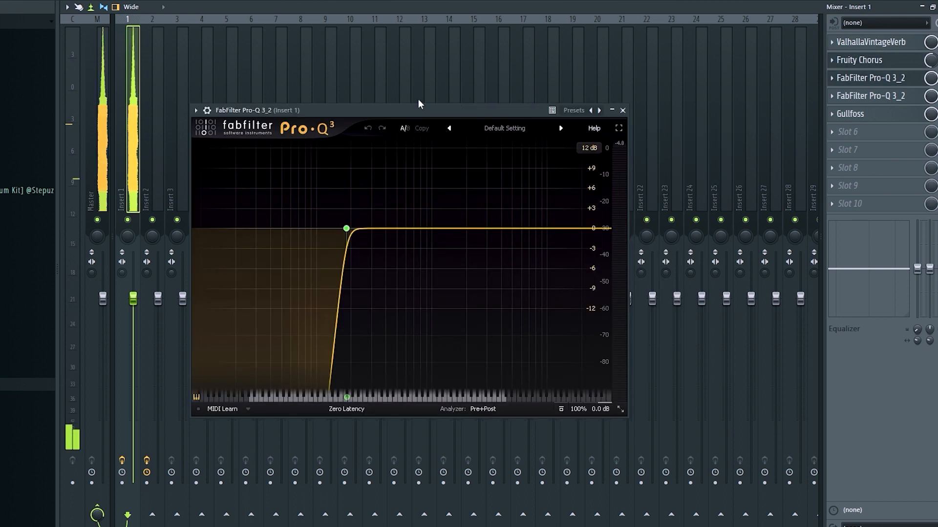
pyautogui.moveTo(418, 101); pyautogui.dragTo(461, 109)
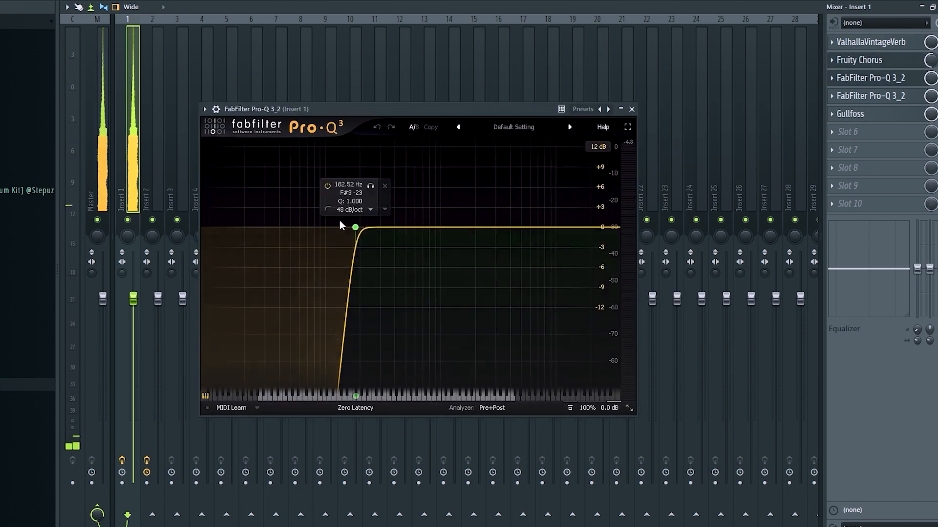
pyautogui.click(884, 99)
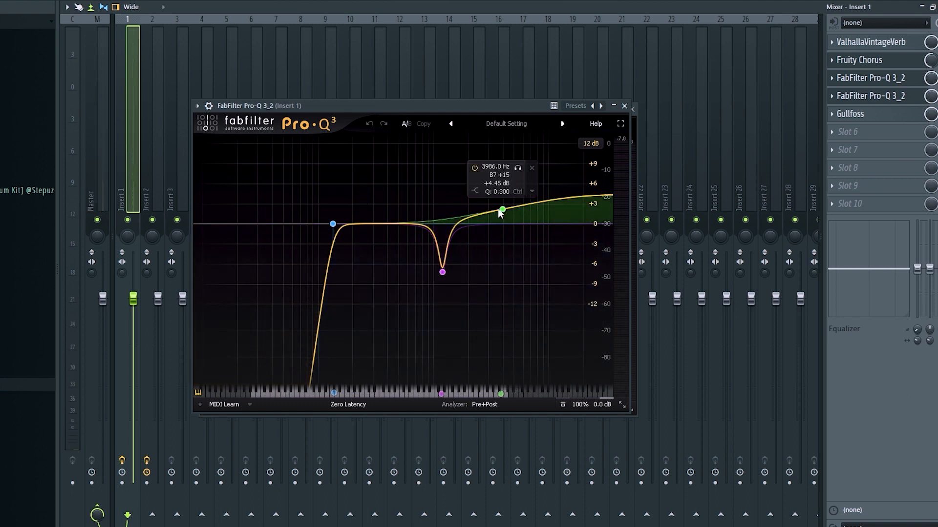
pyautogui.click(624, 106)
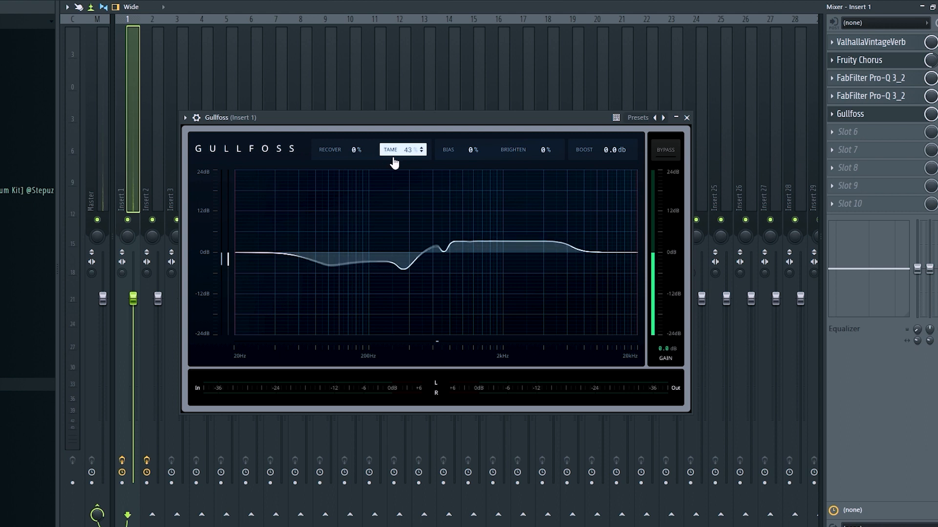
pyautogui.press('space')
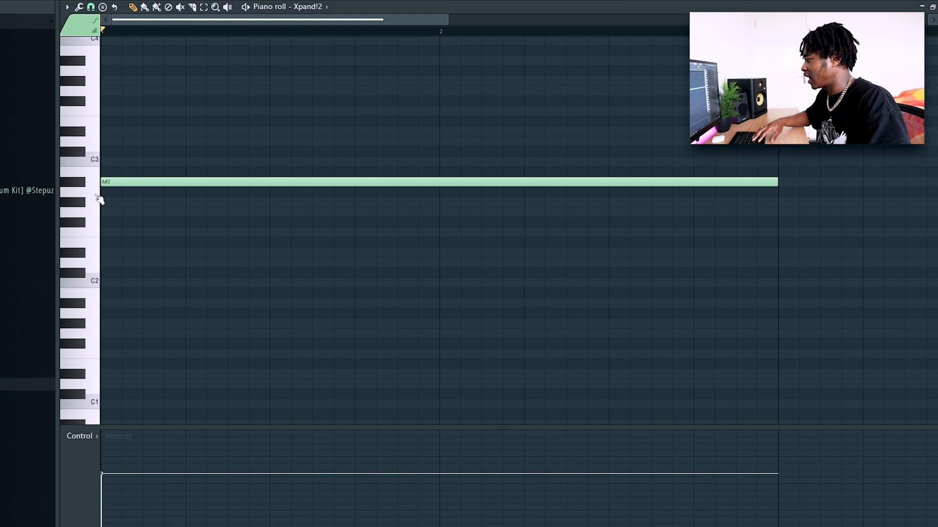
# Step: Show the Xpand!2 instrument from the channel rack and play the melody arrangement in the playlist
pyautogui.press('F6')
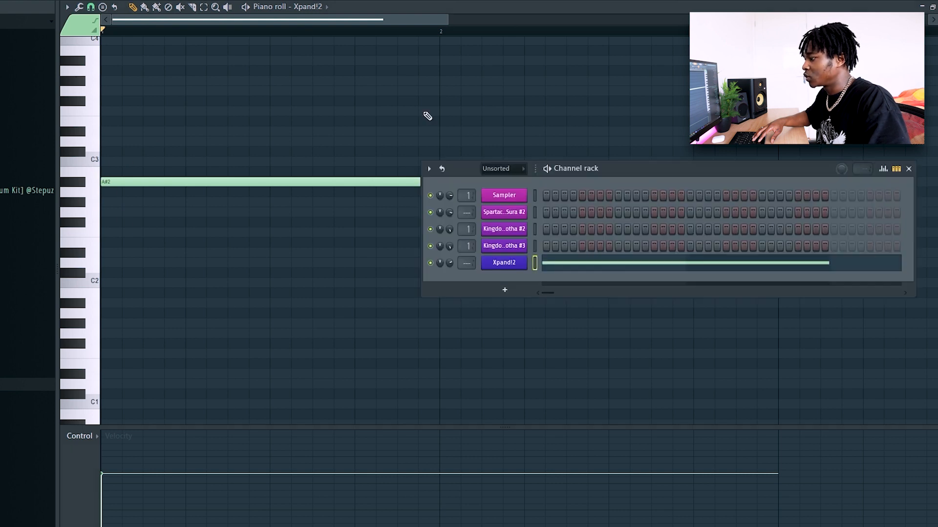
pyautogui.click(518, 264)
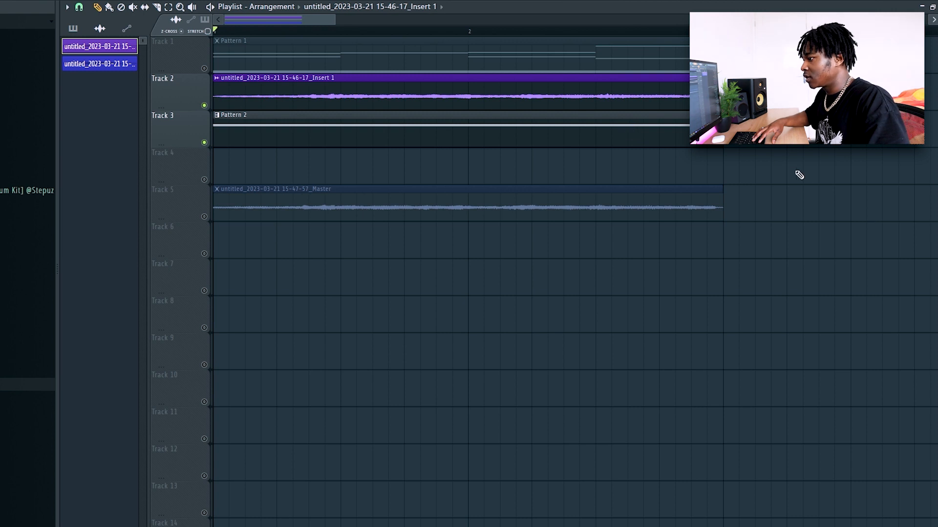
pyautogui.press('space')
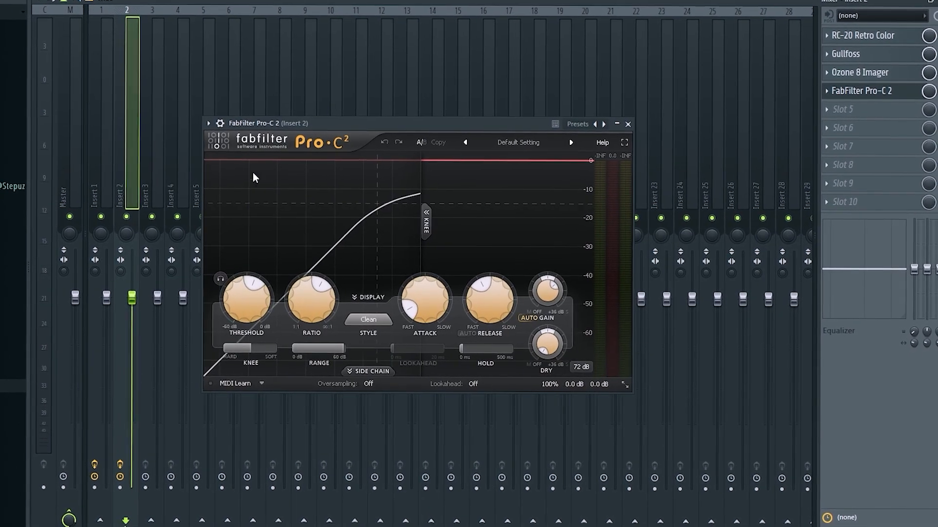
# Step: Inspect the threshold, attack and wet gain settings of FabFilter Pro-C 2 on Insert 2 and audition the processed melody
pyautogui.moveTo(247, 305)
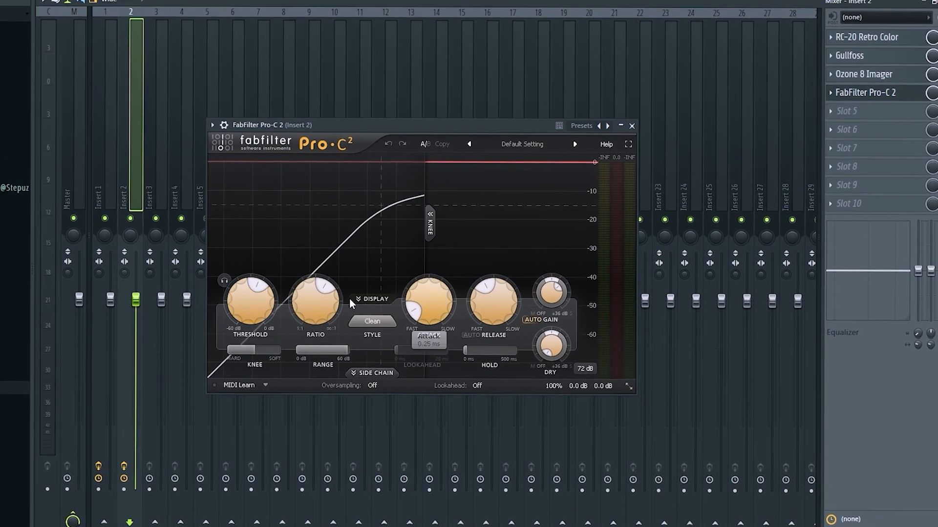
pyautogui.moveTo(551, 296)
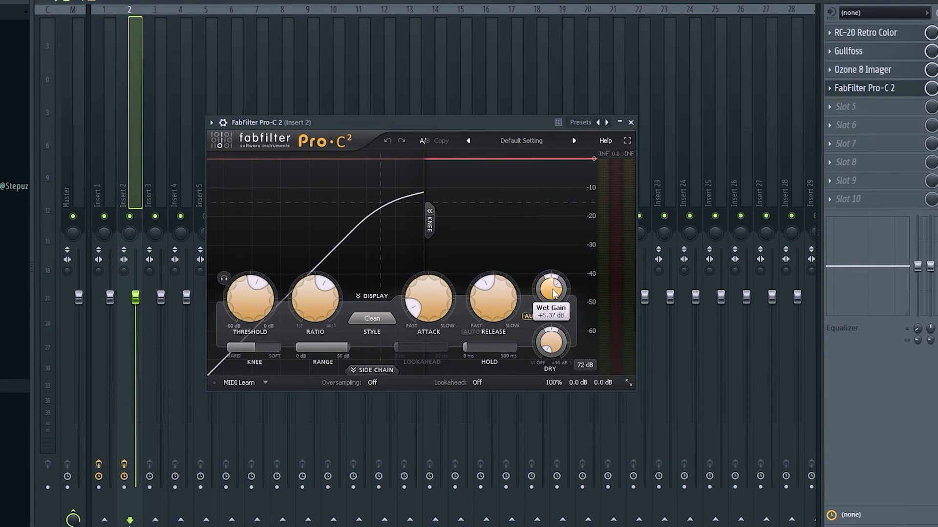
pyautogui.press('space')
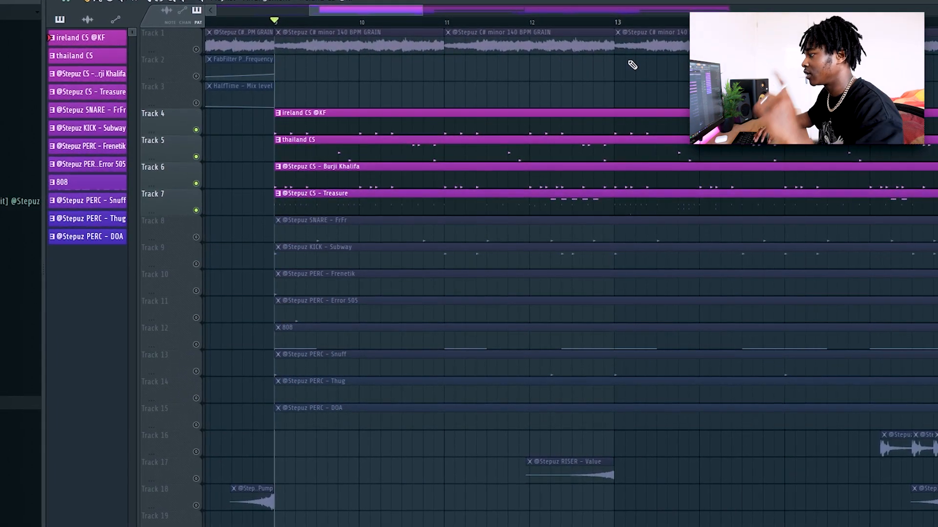
pyautogui.press('space')
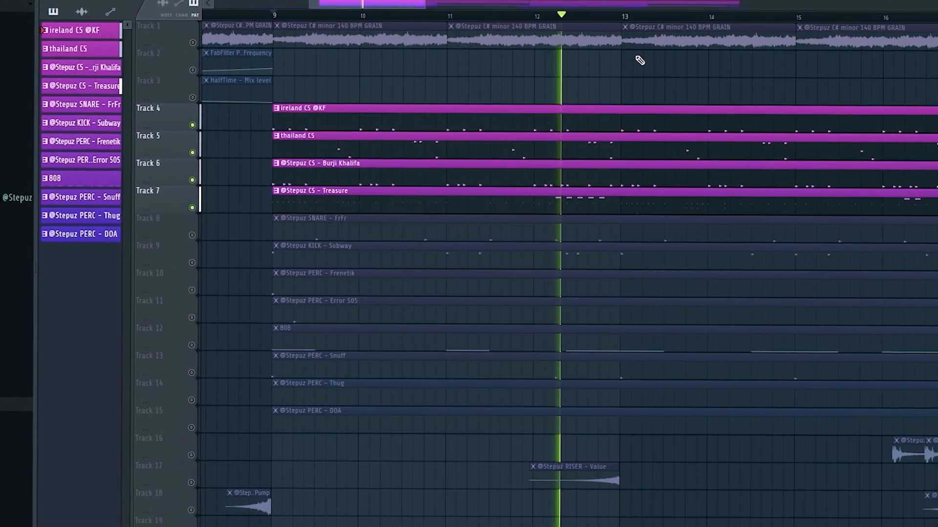
pyautogui.press('space')
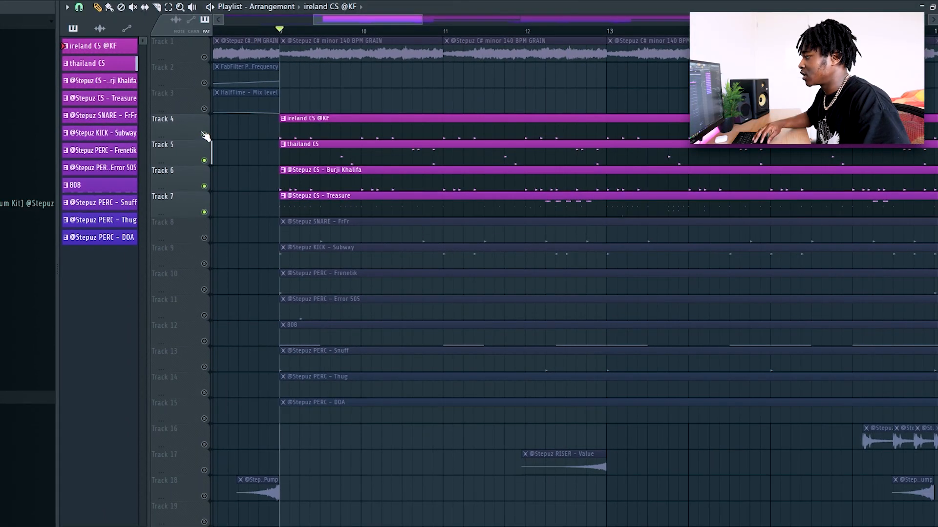
pyautogui.press('space')
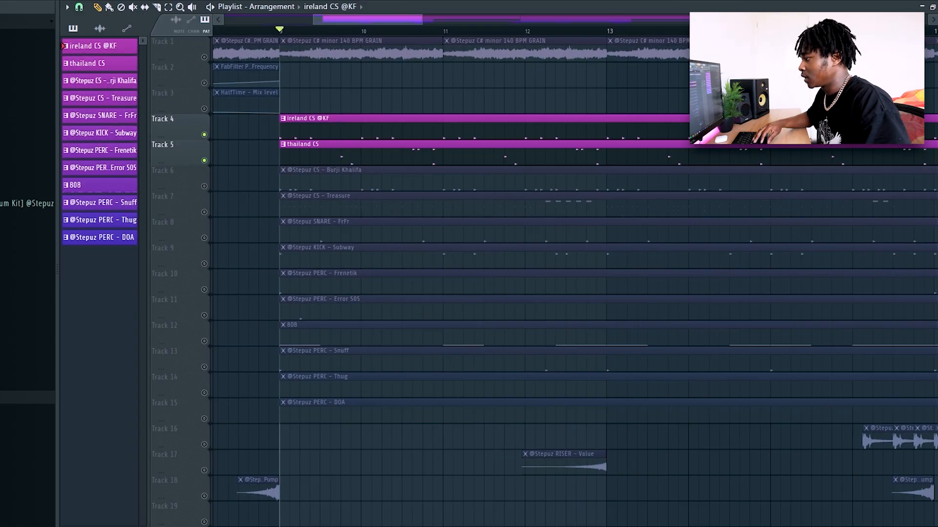
pyautogui.press('space')
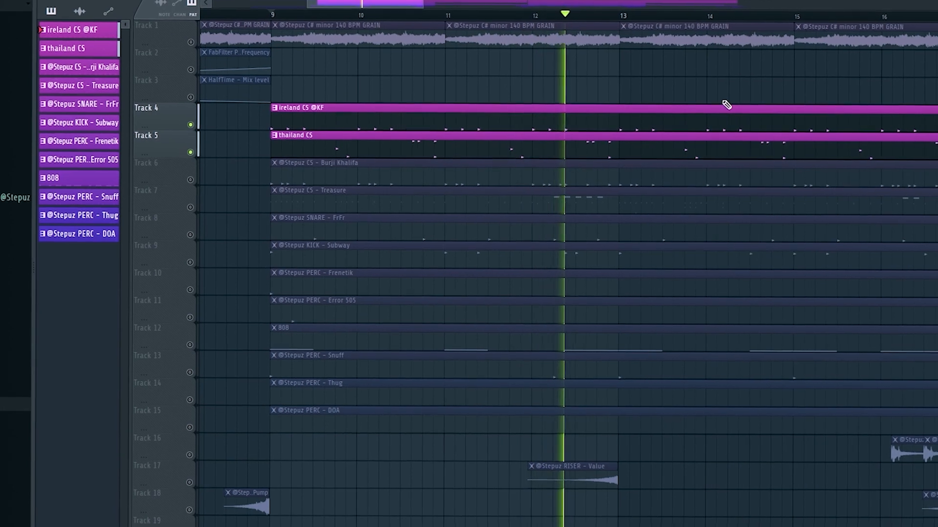
pyautogui.press('space')
# Step: Unmute the Burji Khalifa and Treasure countersnares on tracks 6 and 7 and audition them with the other countersnare layers
pyautogui.click(190, 179)
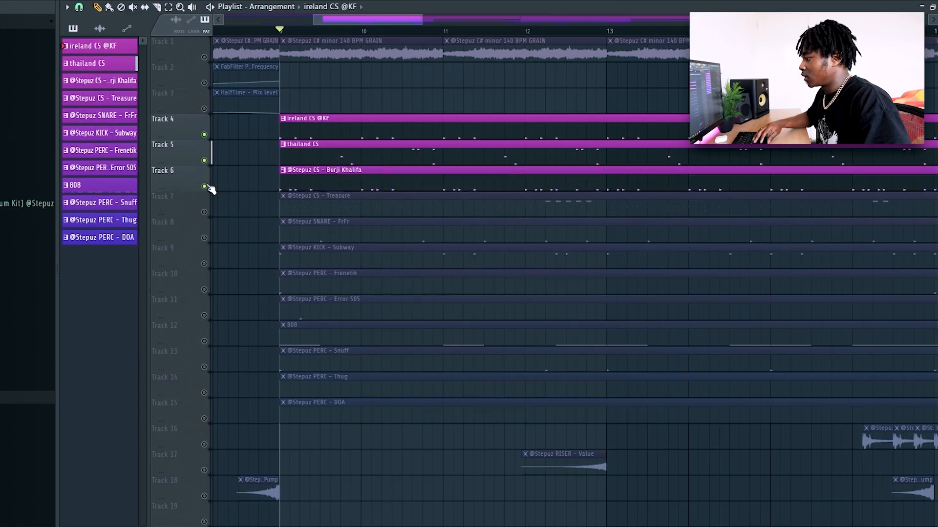
pyautogui.press('space')
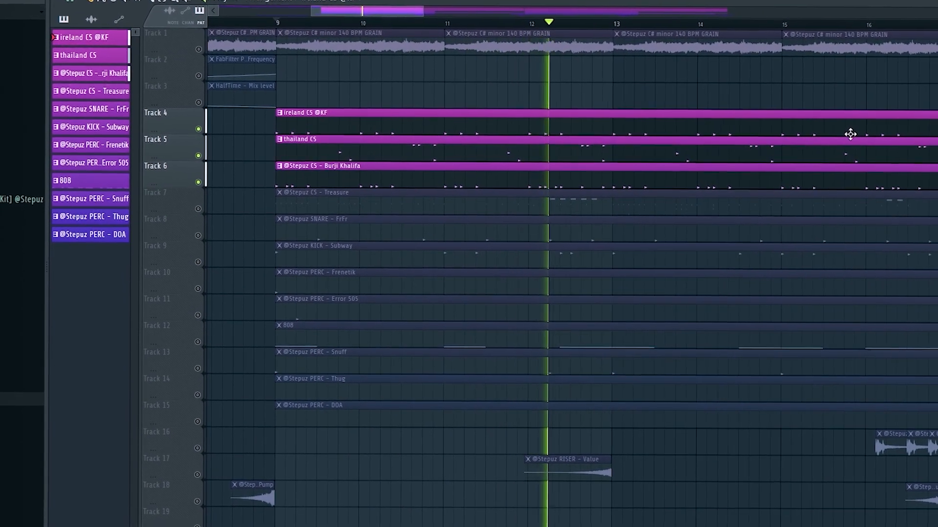
pyautogui.press('space')
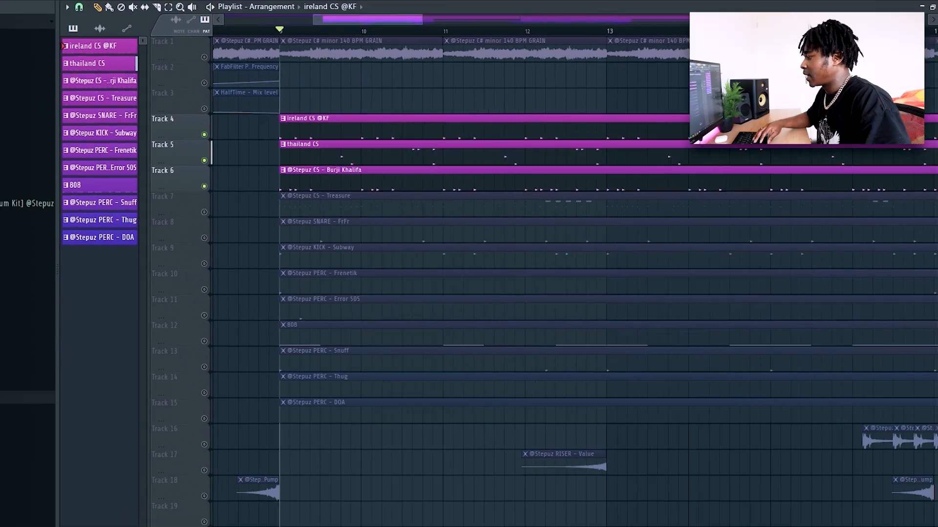
pyautogui.press('space')
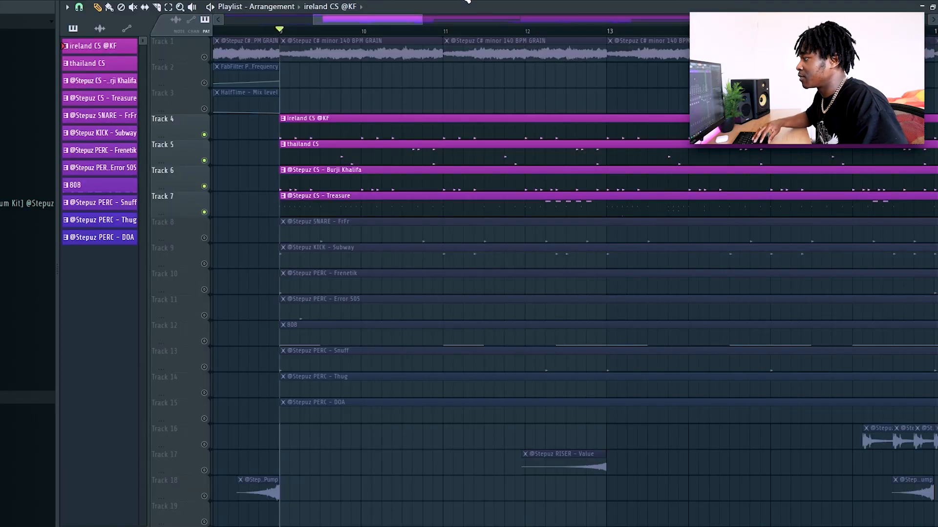
pyautogui.click(466, 1)
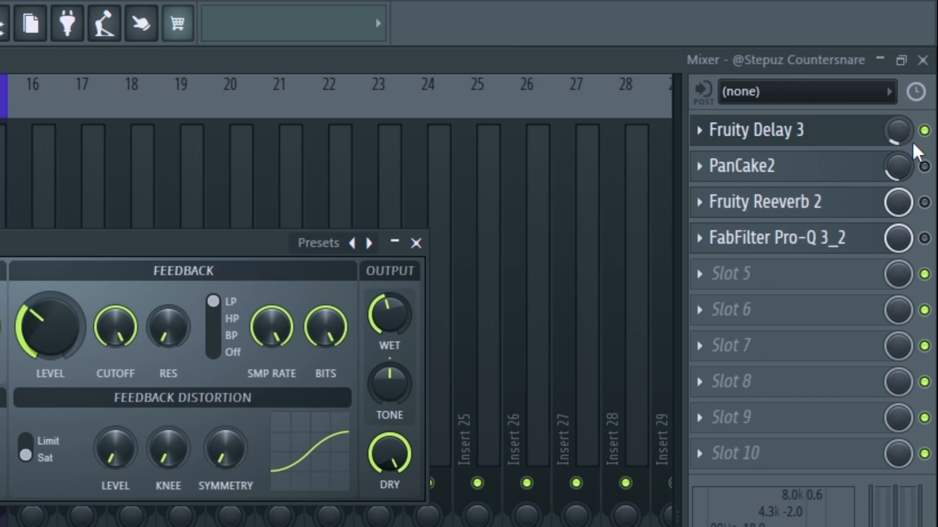
pyautogui.click(925, 166)
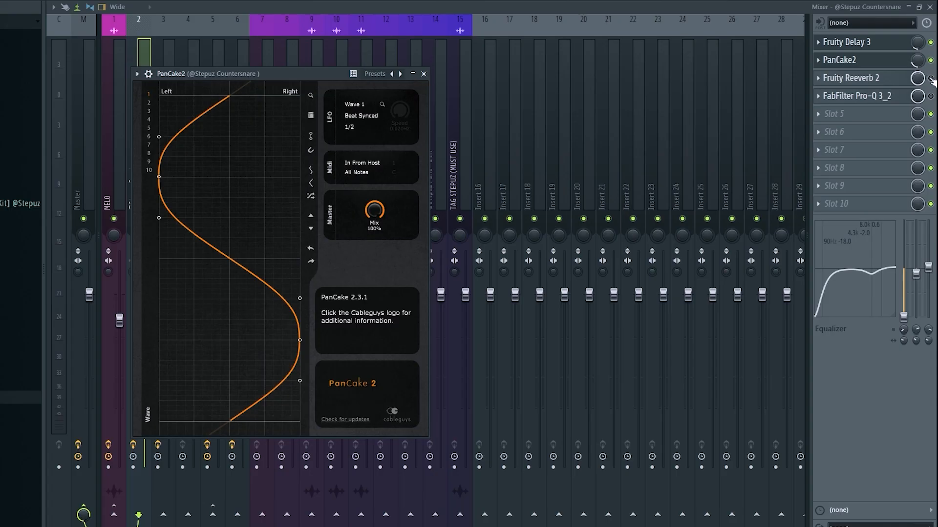
pyautogui.click(875, 79)
pyautogui.moveTo(149, 88); pyautogui.dragTo(347, 111)
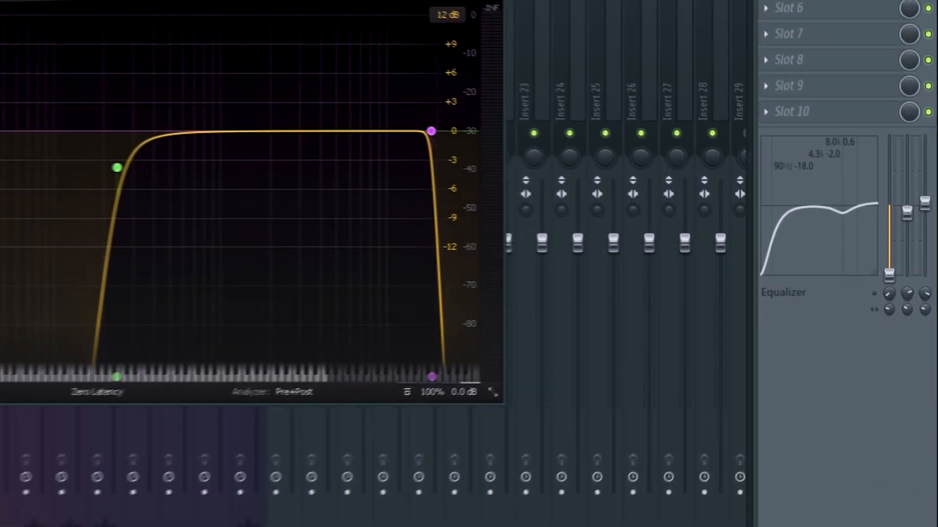
pyautogui.click(631, 100)
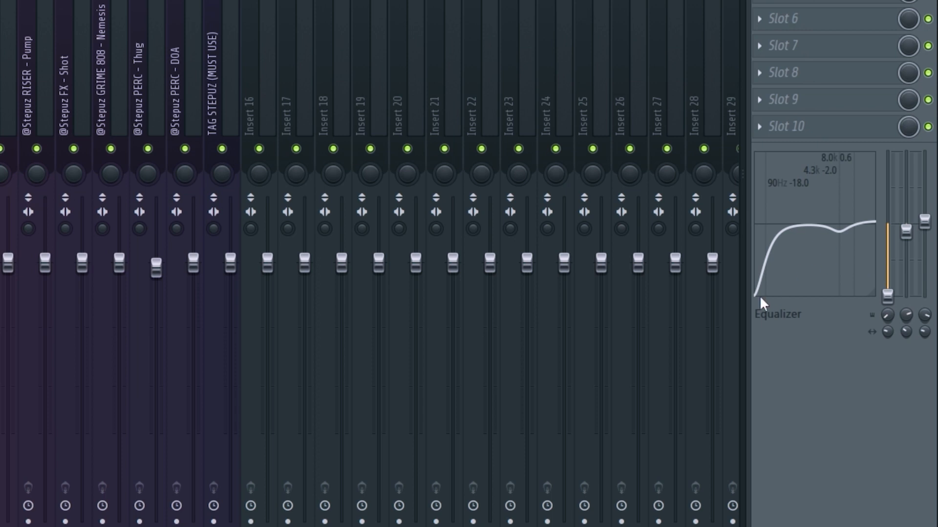